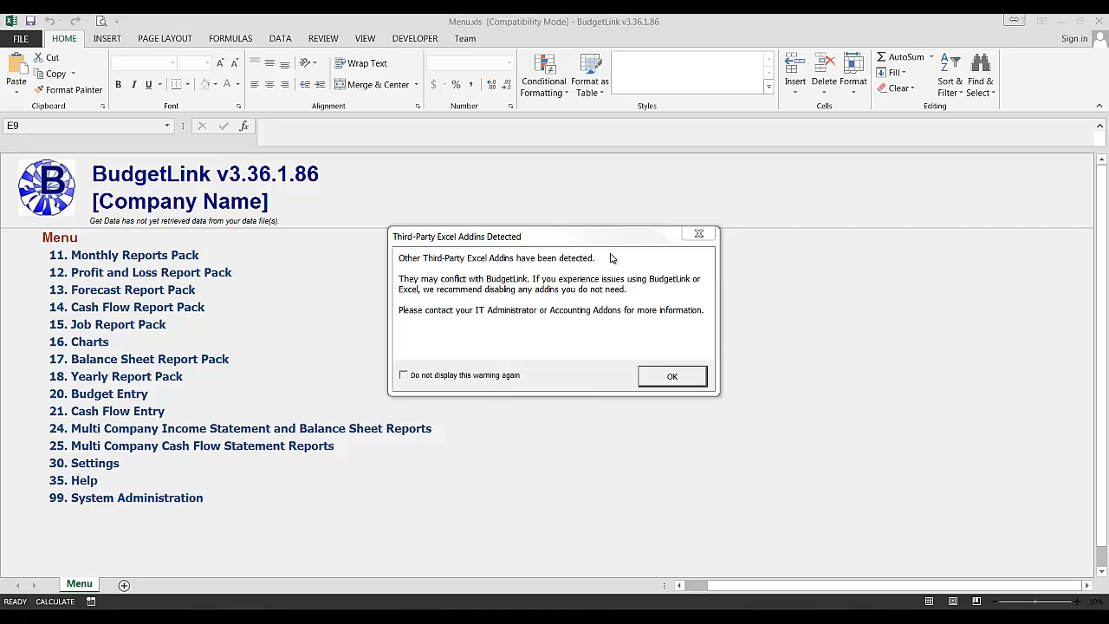
Step: Dismiss the add-ins warning, accept BudgetLink's licence terms, and start a new trial installation
left_click(670, 376)
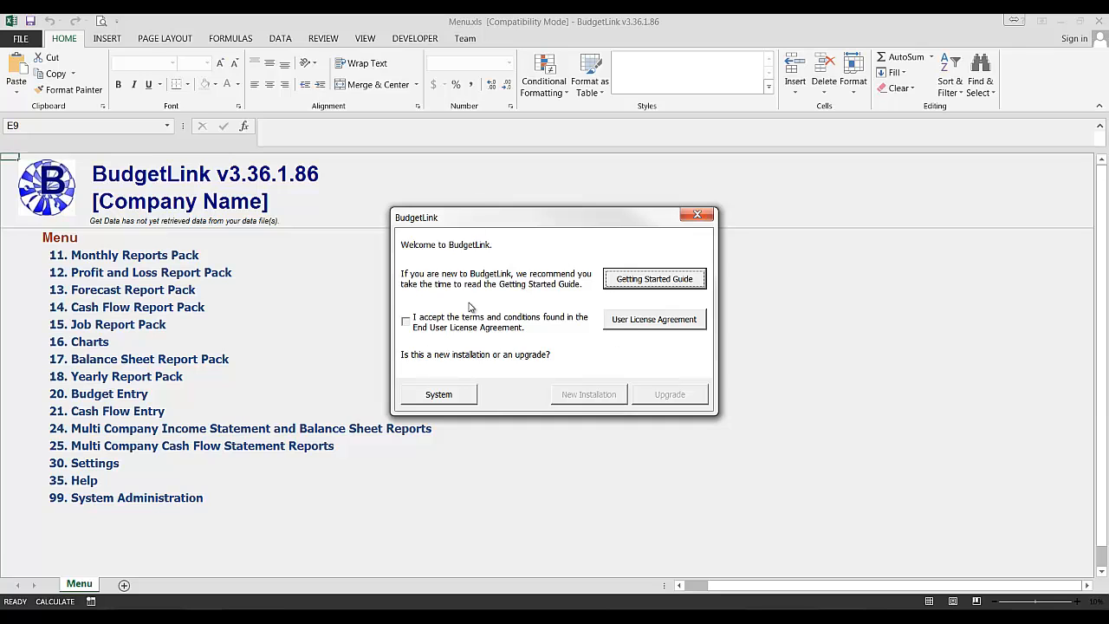
left_click(488, 326)
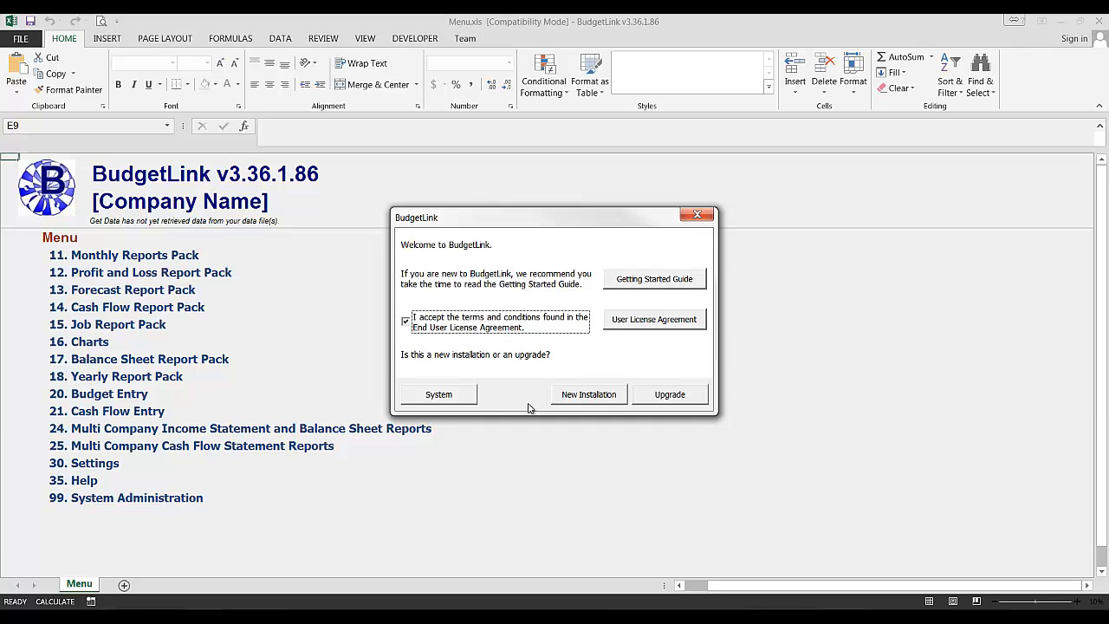
left_click(583, 393)
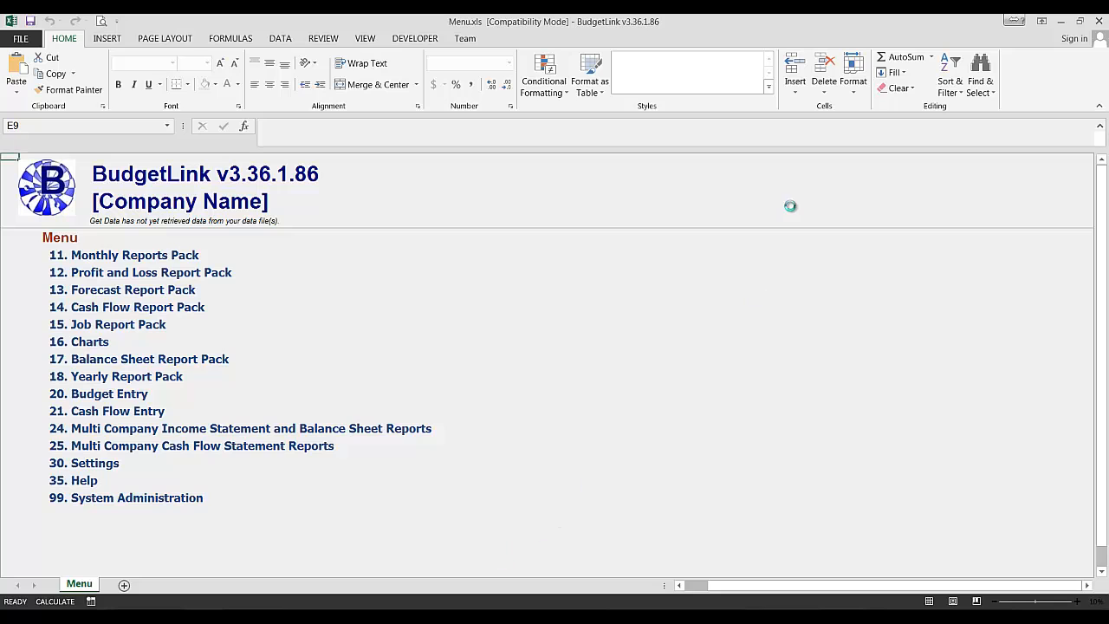
left_click(689, 200)
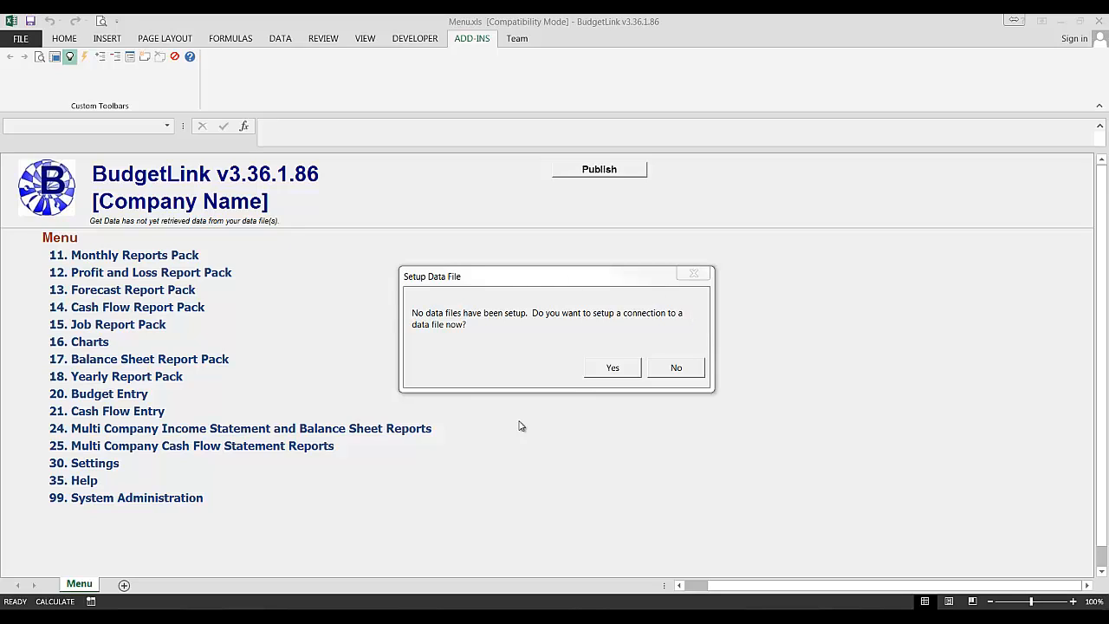
Step: Set up a data file connection for company 'Sample' with data file type MYOB AccountRight 2013
left_click(612, 367)
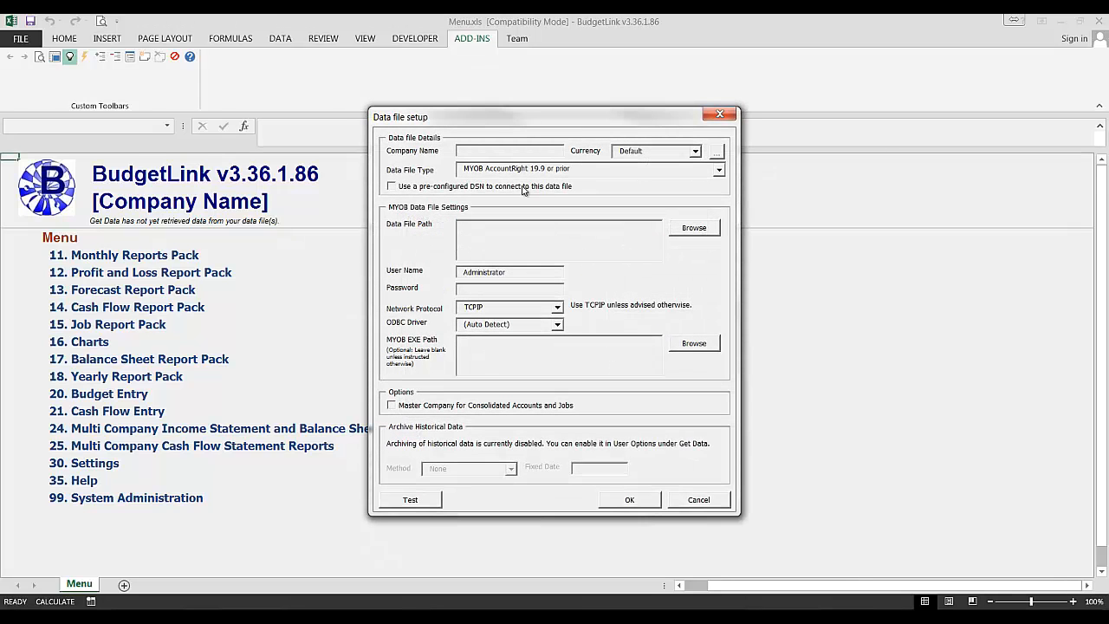
type("Sample")
key("Tab")
left_click(487, 173)
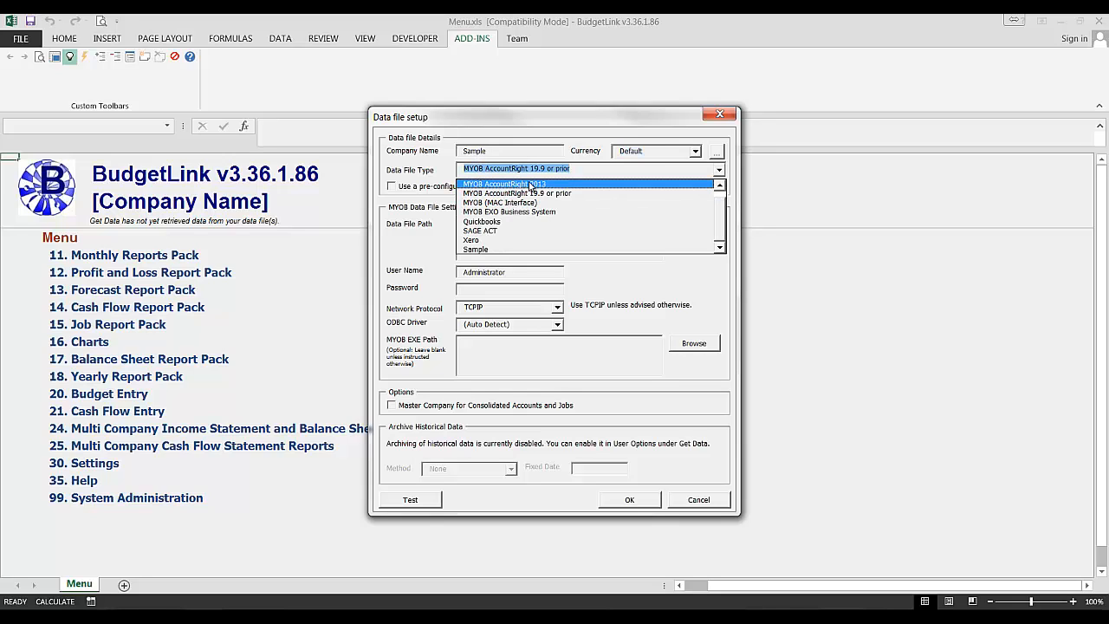
left_click(567, 189)
left_click(694, 291)
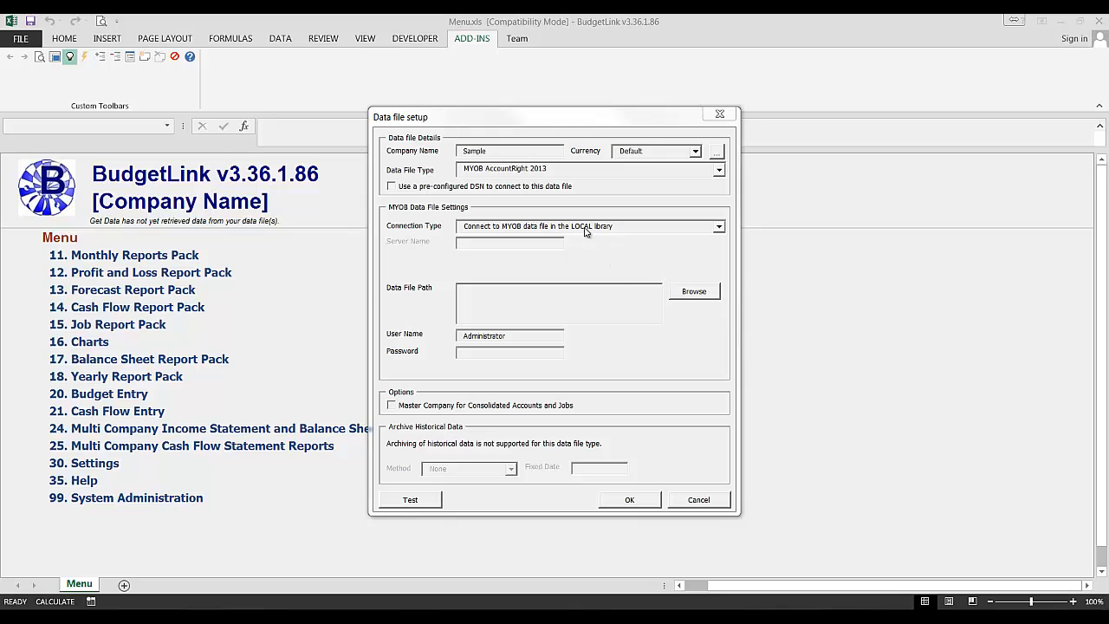
Step: Point the data file path to \Samples\AU\2013.2\Clearwater_Plus_AU.myox with the Administrator user
left_click(502, 315)
left_click(694, 292)
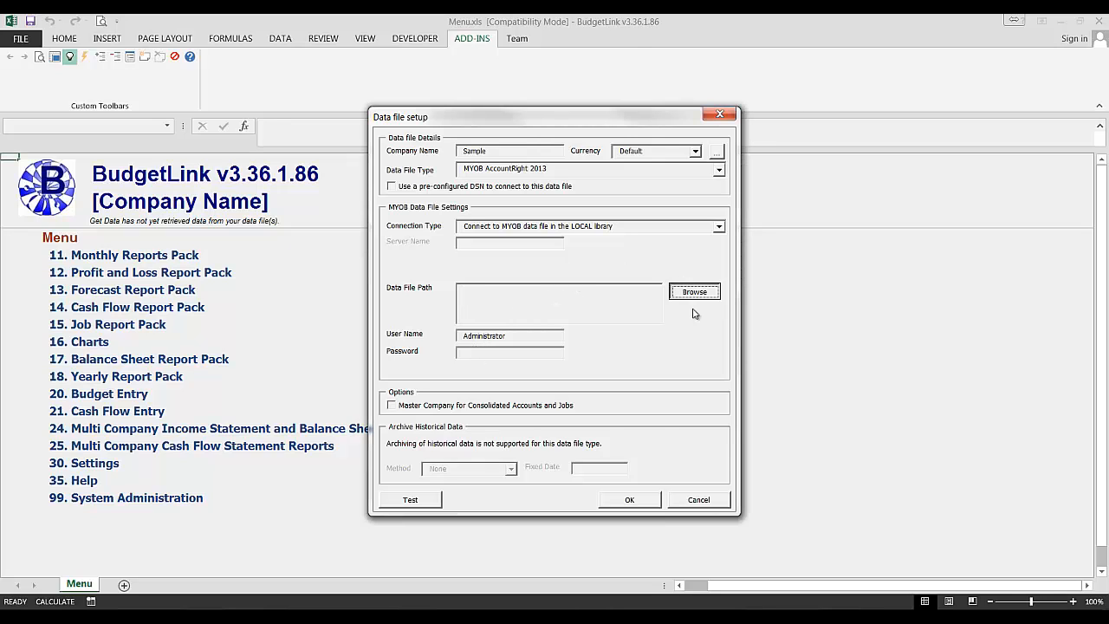
left_click(677, 293)
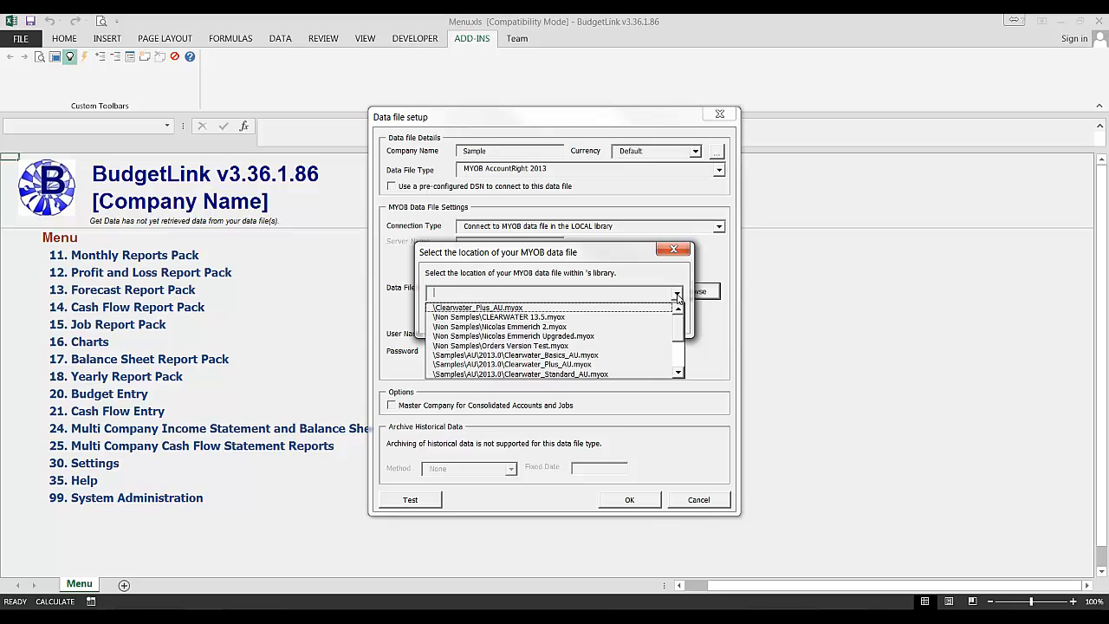
left_click(681, 366)
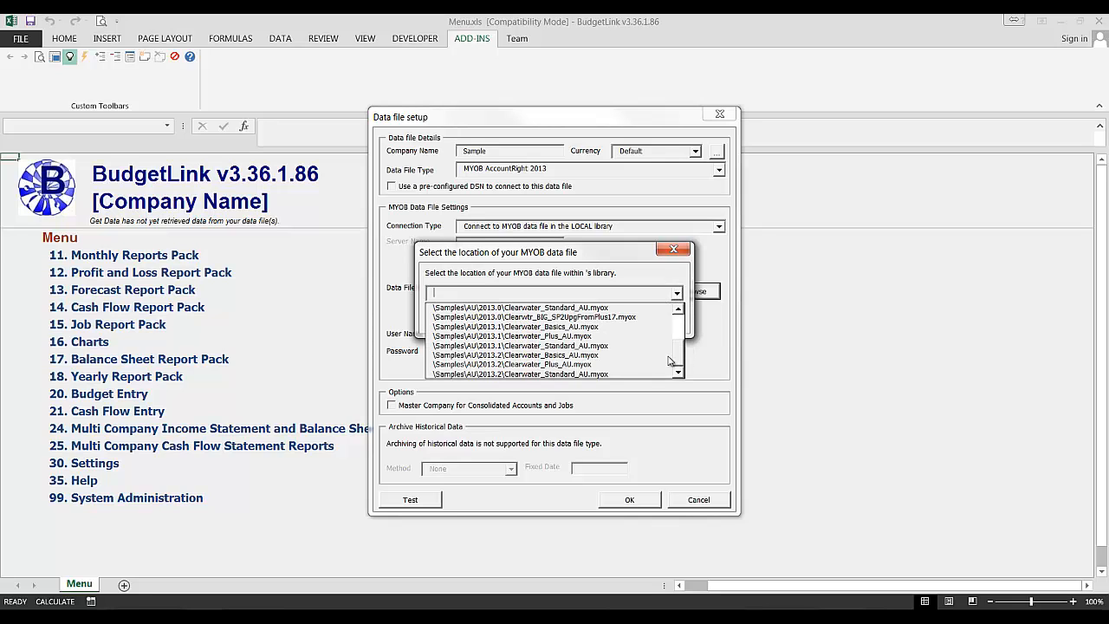
left_click(506, 365)
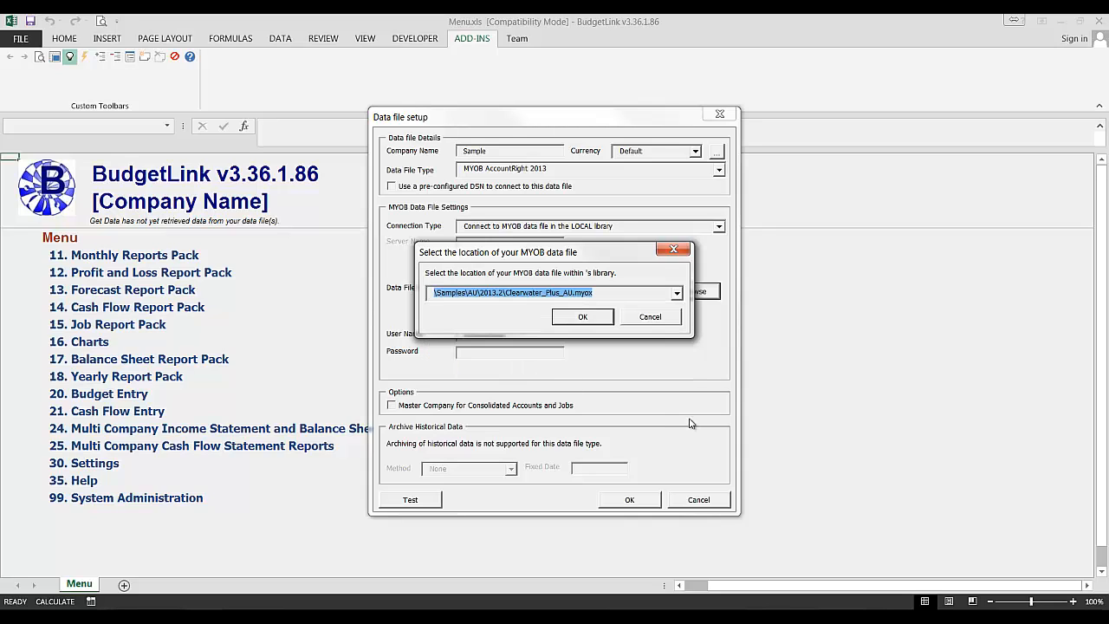
left_click(578, 317)
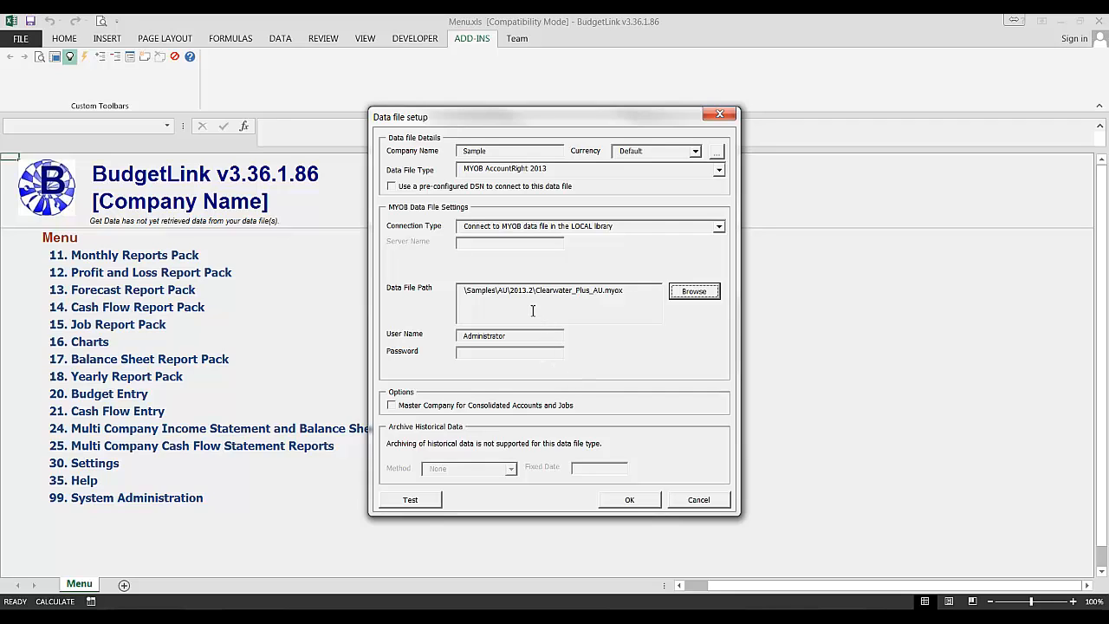
double_click(498, 336)
left_click(513, 353)
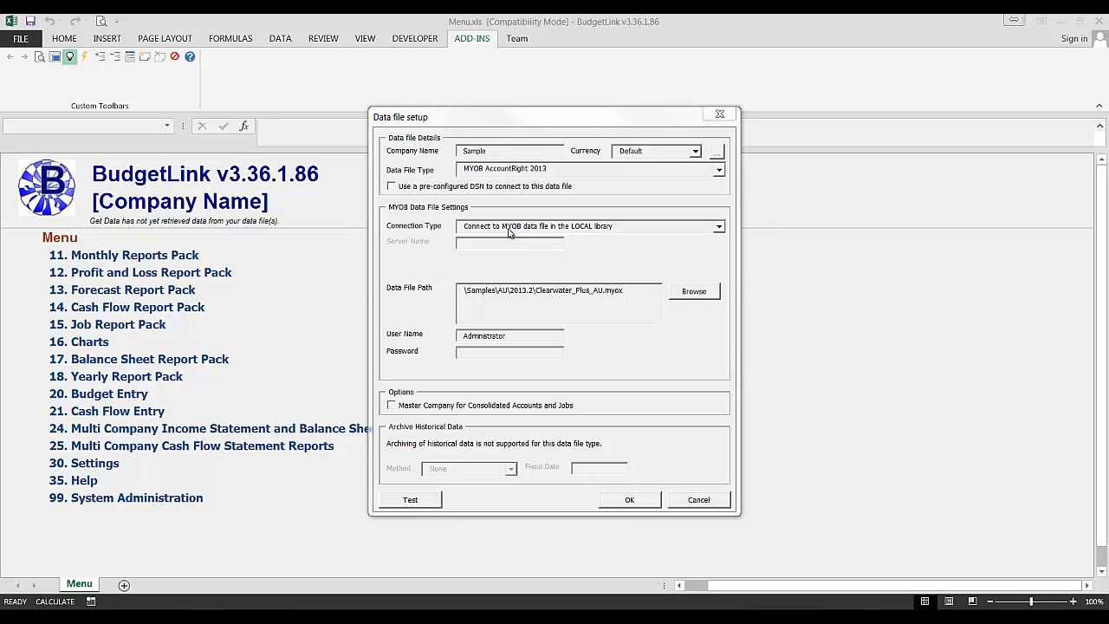
Step: Switch the connection type to the MYOB server library on server Creator
left_click(509, 226)
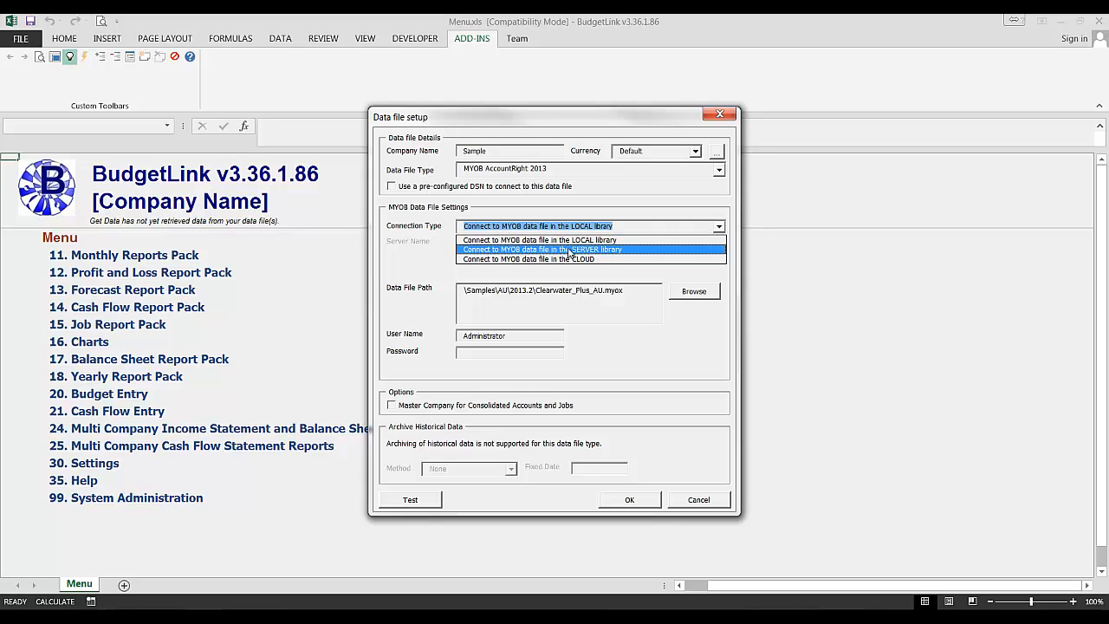
left_click(604, 251)
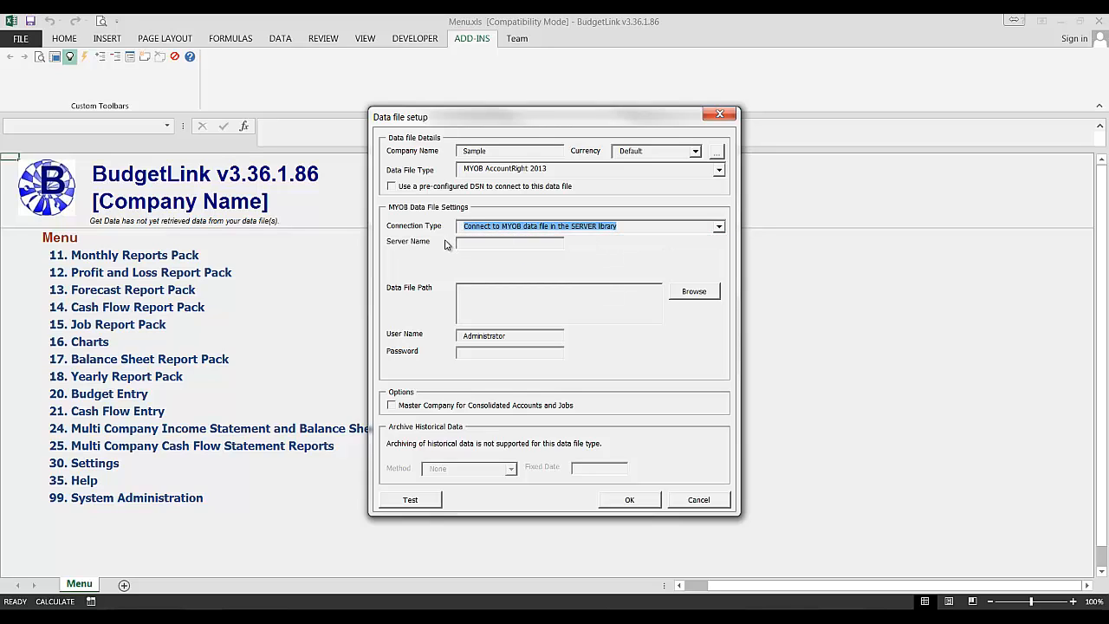
left_click(494, 246)
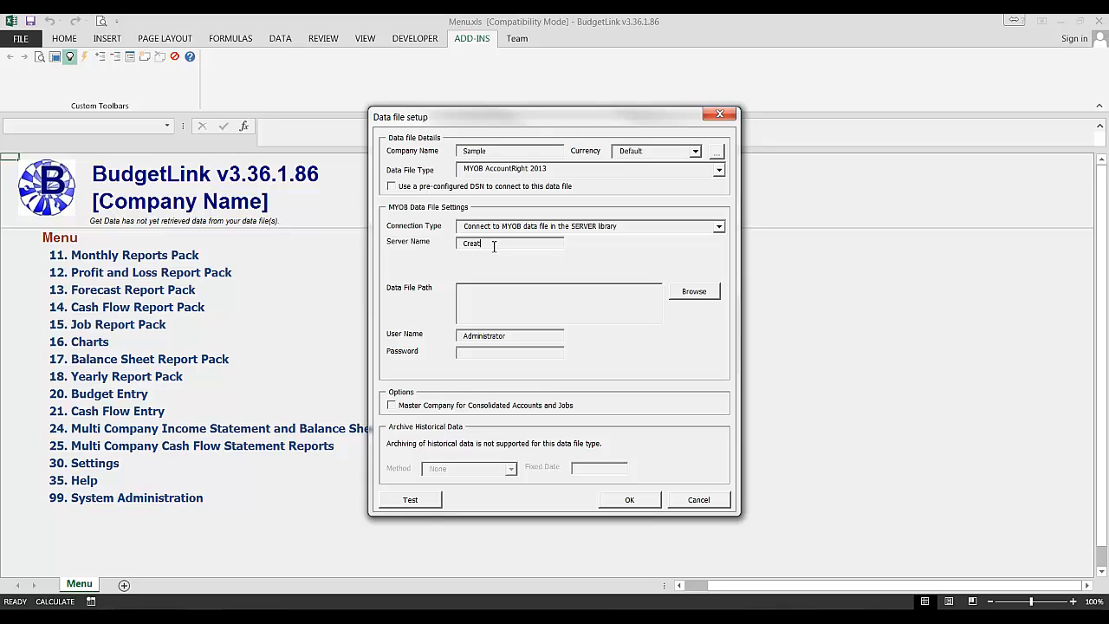
Step: Choose Clearwater_Plus_AU.myox from Creator's library as the data file path
left_click(499, 297)
left_click(705, 296)
left_click(676, 293)
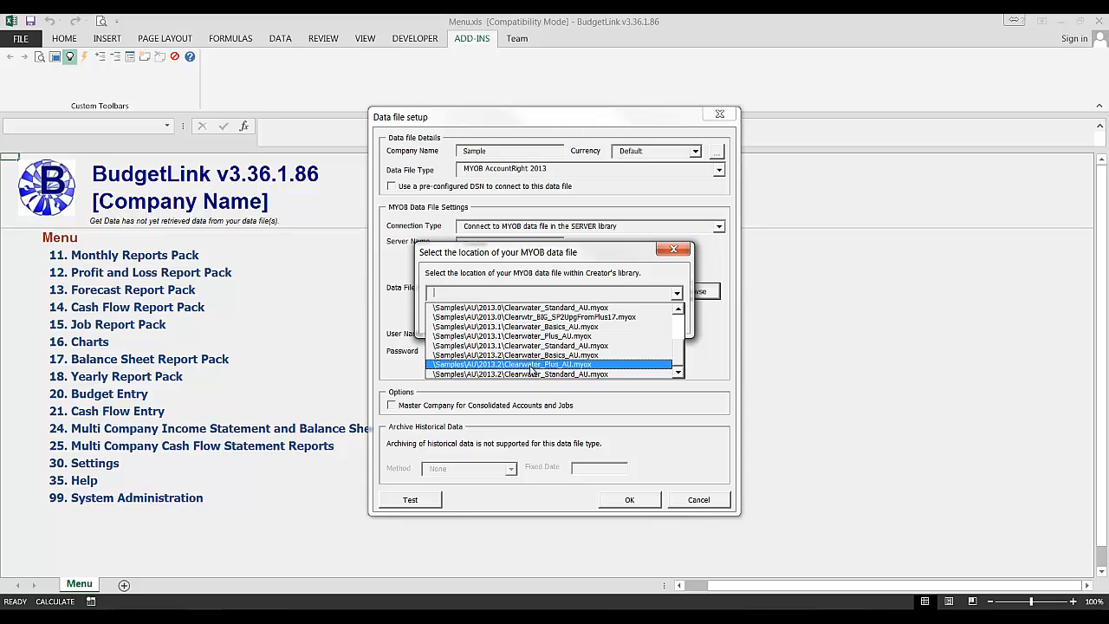
left_click(571, 371)
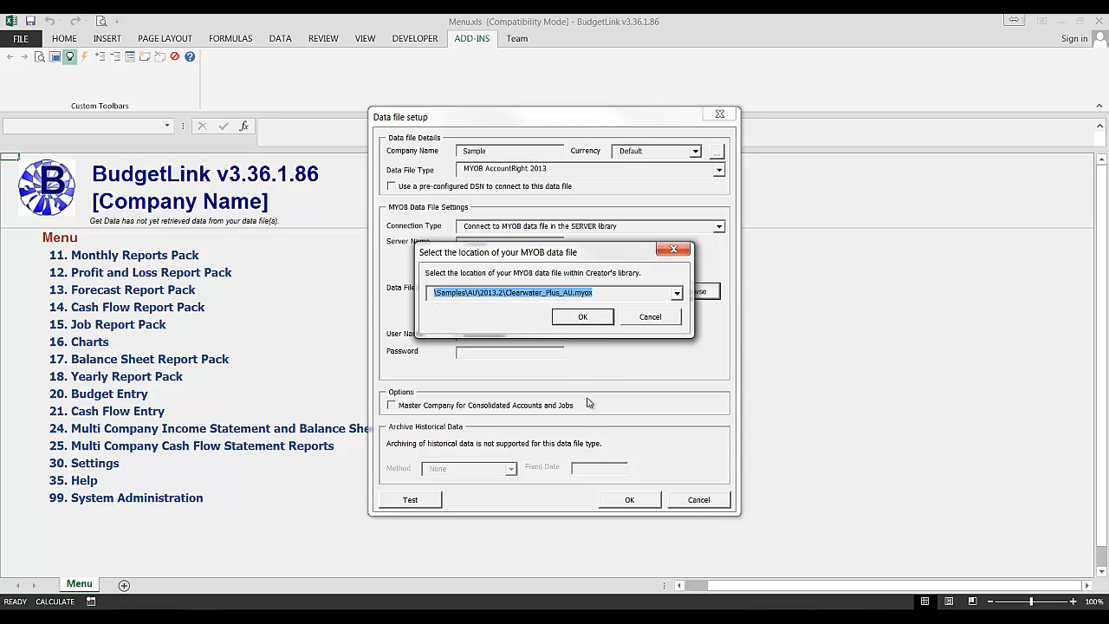
left_click(589, 319)
left_click(516, 337)
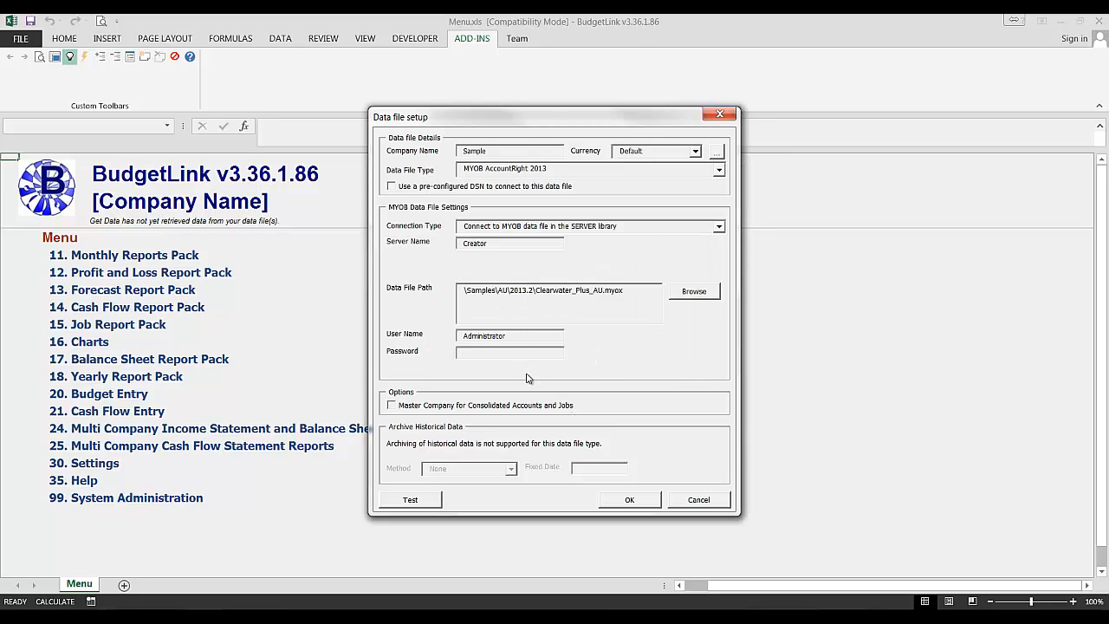
left_click(500, 355)
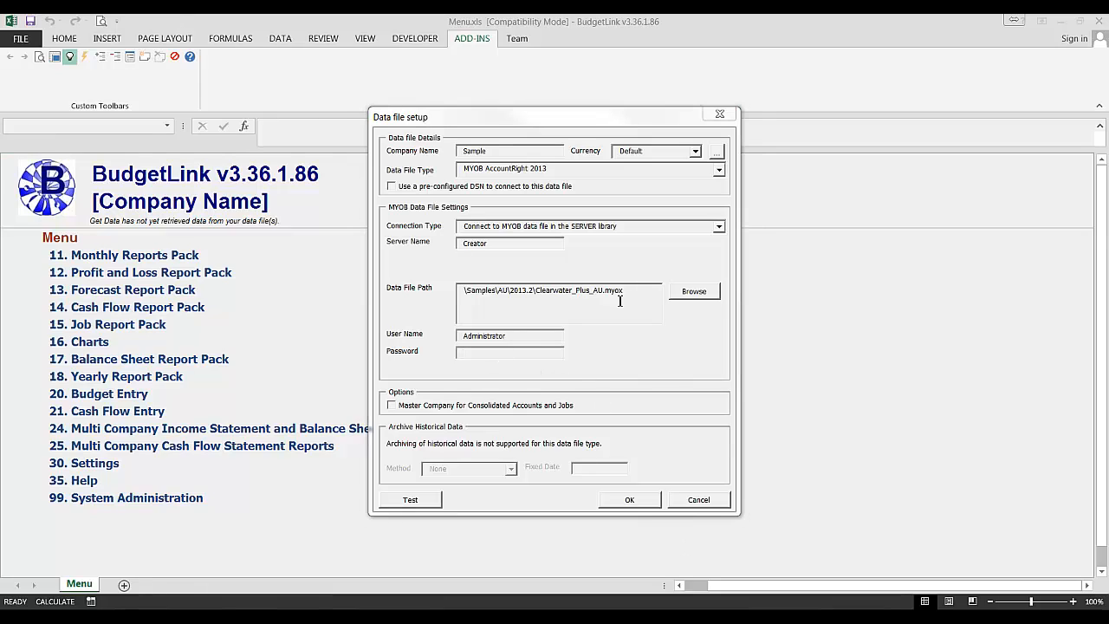
Step: Change the connection type to a MYOB cloud data file and browse for it
left_click(491, 226)
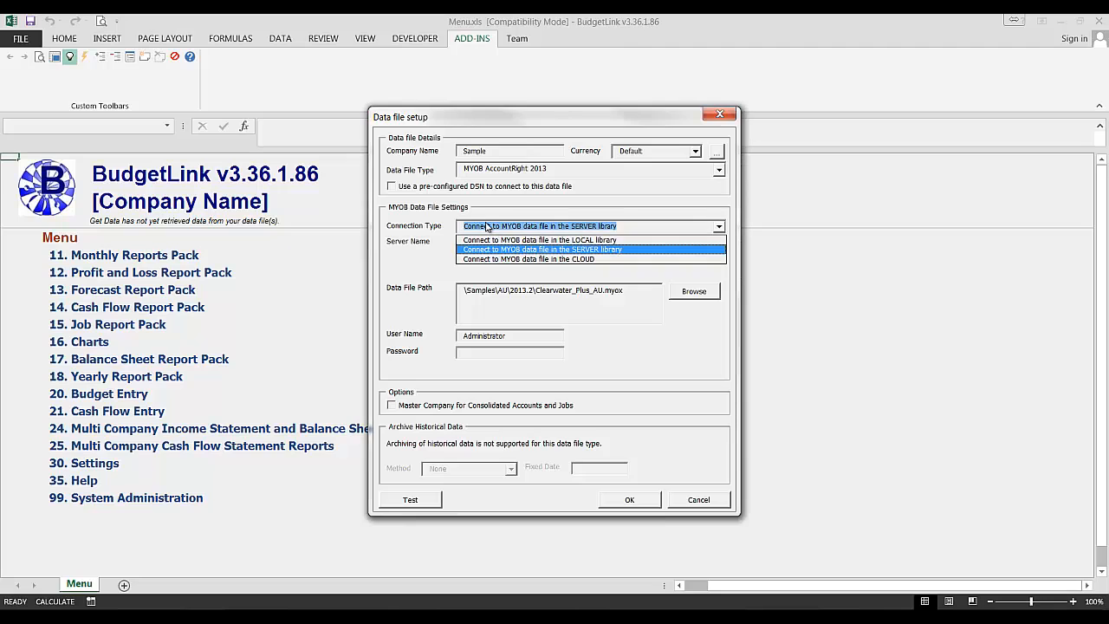
left_click(486, 259)
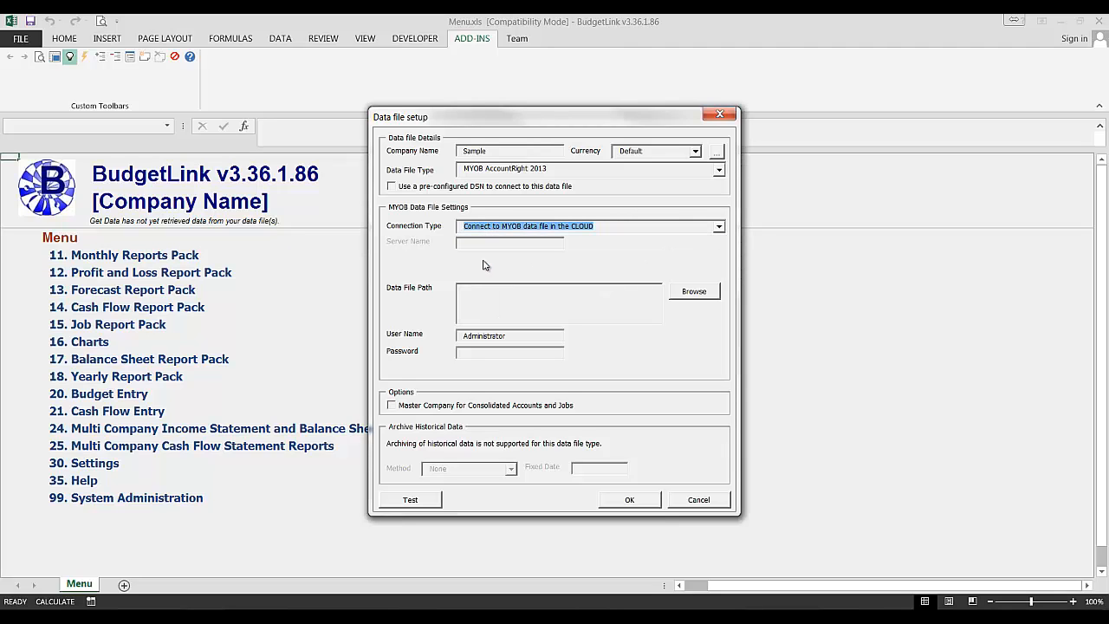
left_click(709, 297)
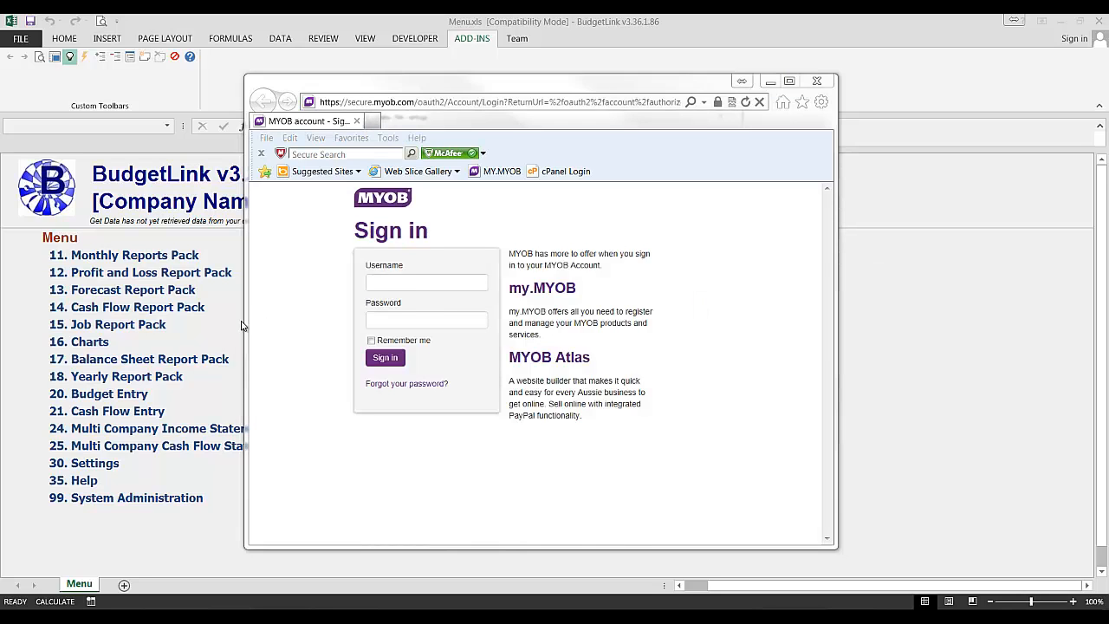
Step: Sign in to MYOB with the account e-mail and the pasted password
left_click(417, 283)
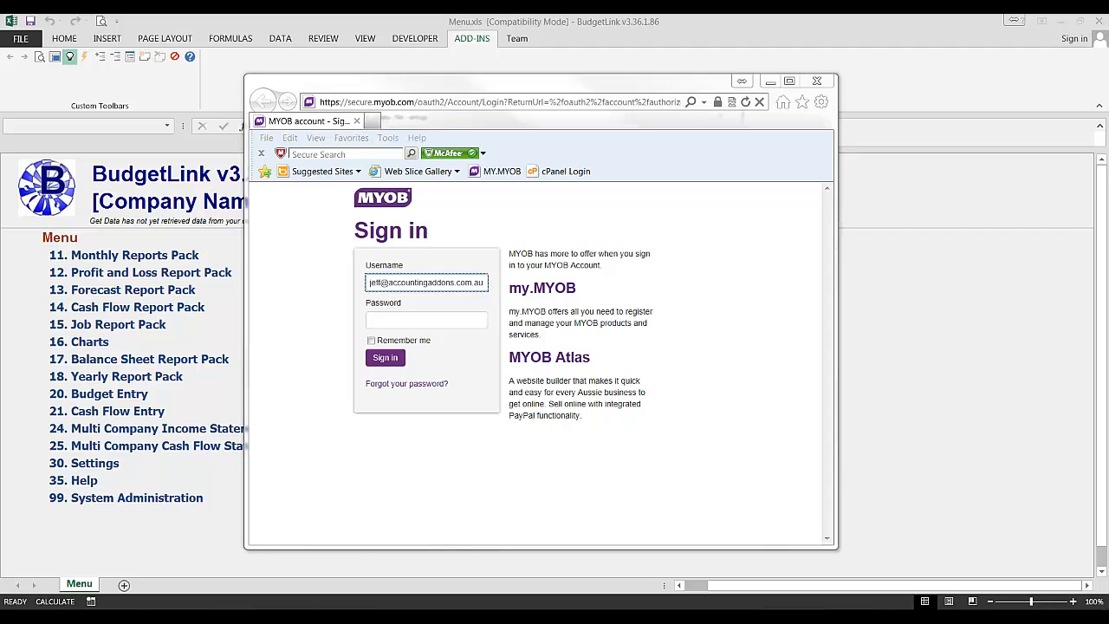
left_click(390, 319)
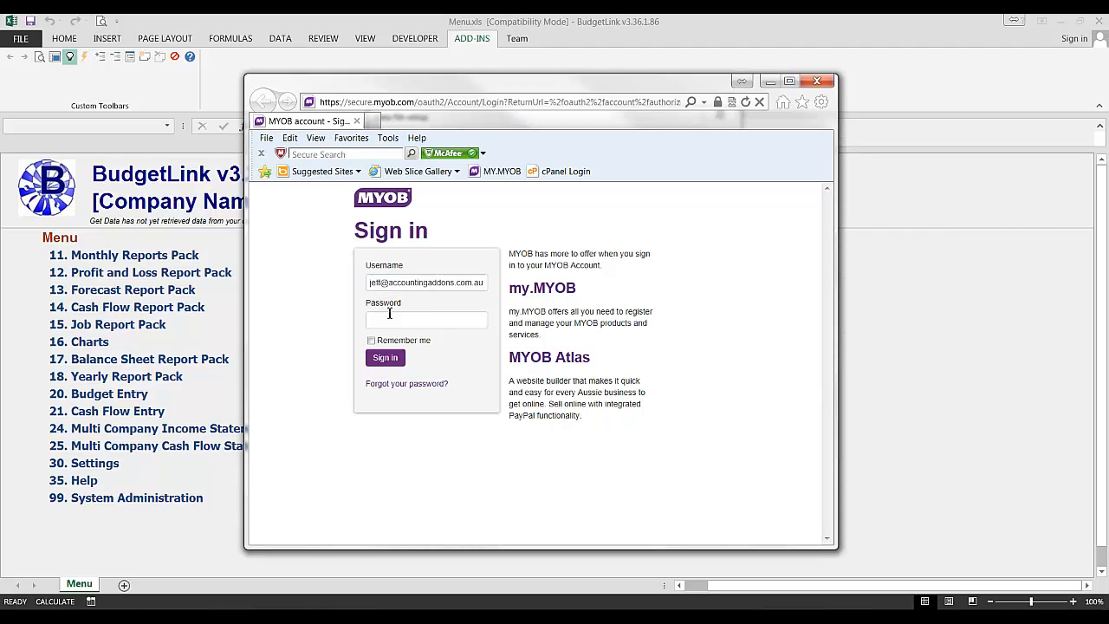
key("ctrl+v")
left_click(386, 359)
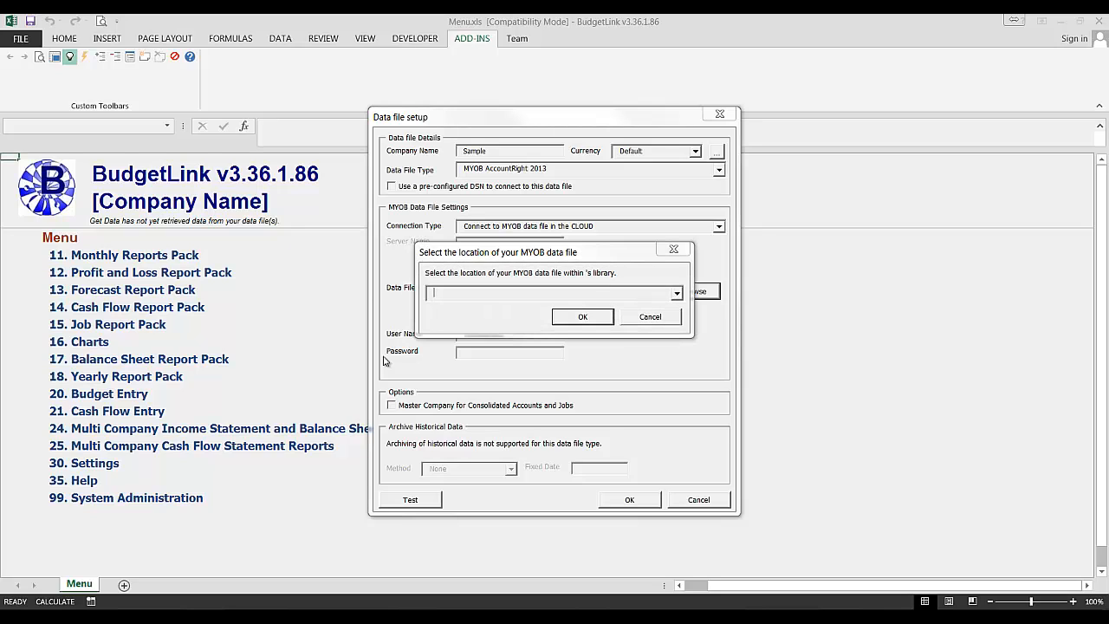
Step: Select Sandbox API Demo 1 as the cloud file and save the Sample setup
left_click(677, 292)
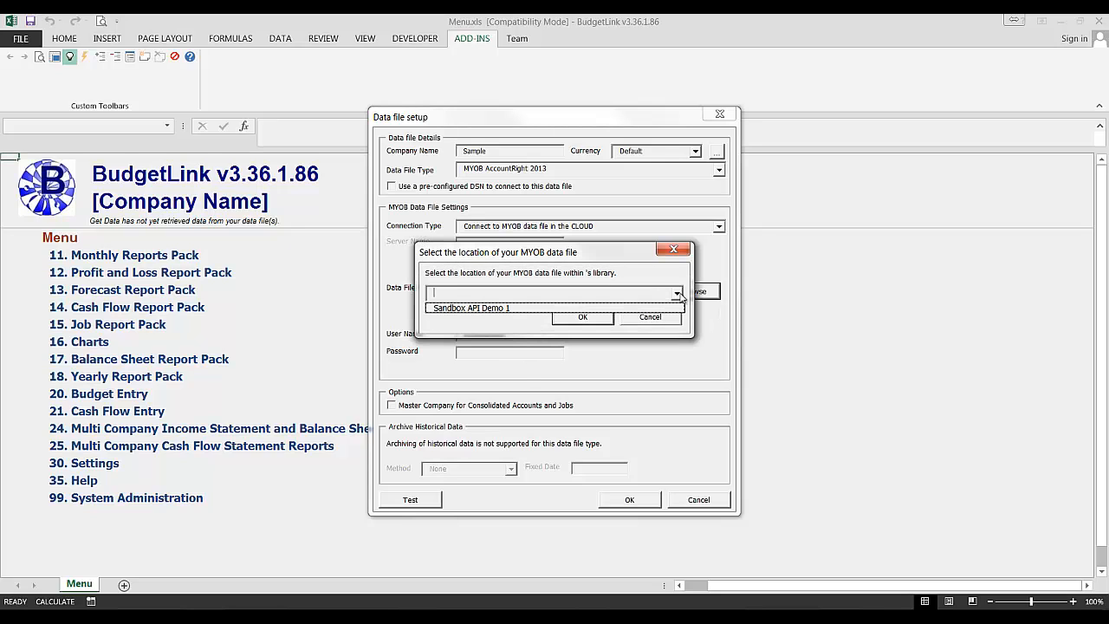
left_click(476, 308)
left_click(583, 316)
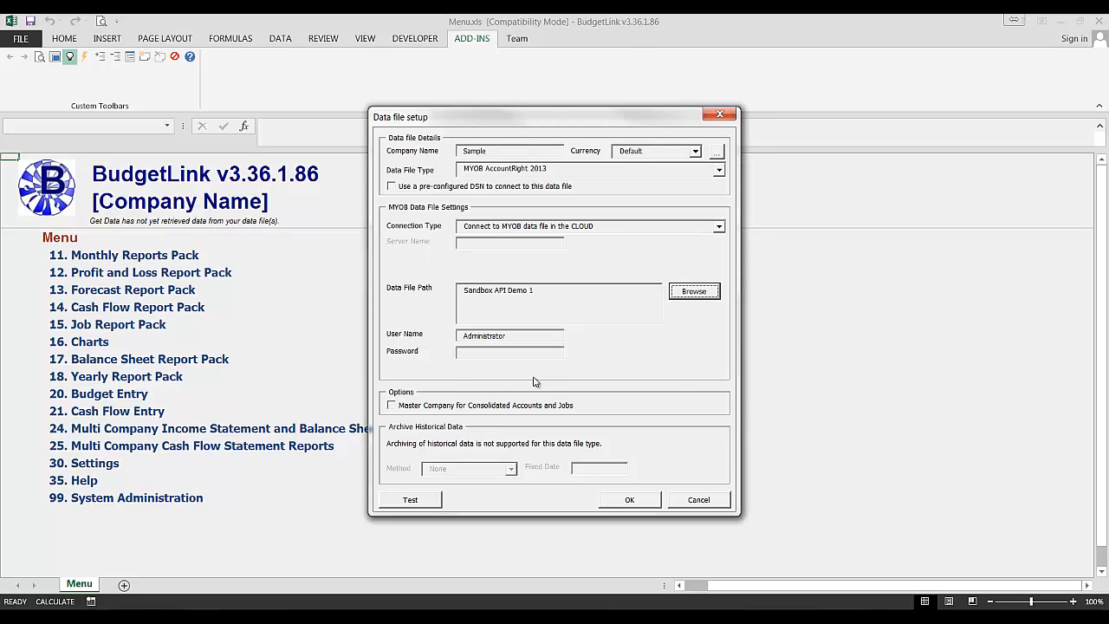
left_click(509, 339)
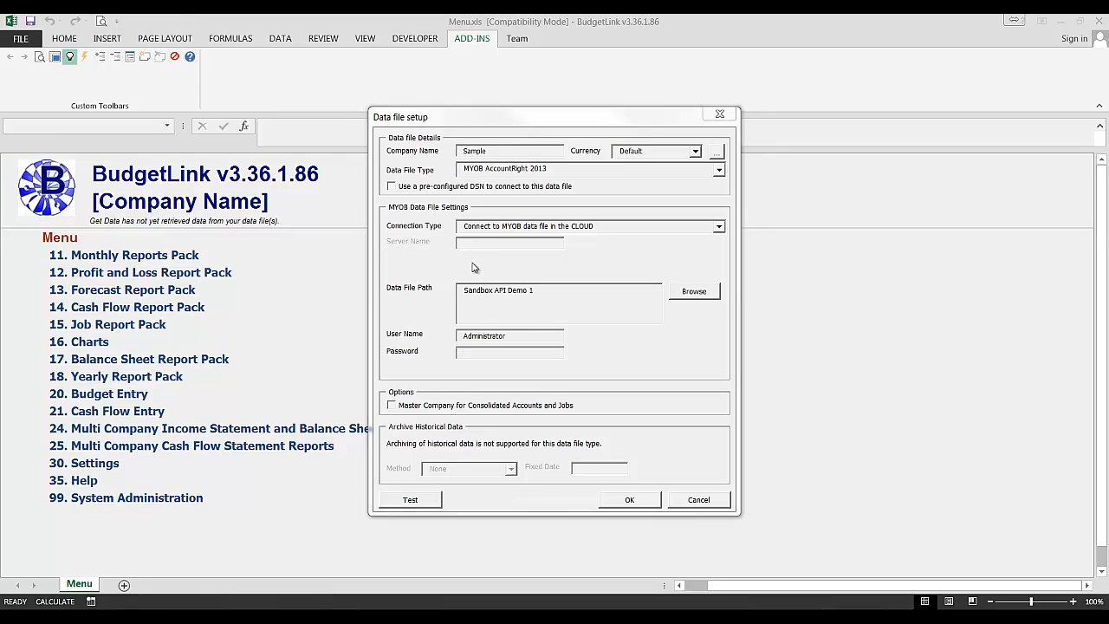
left_click(620, 504)
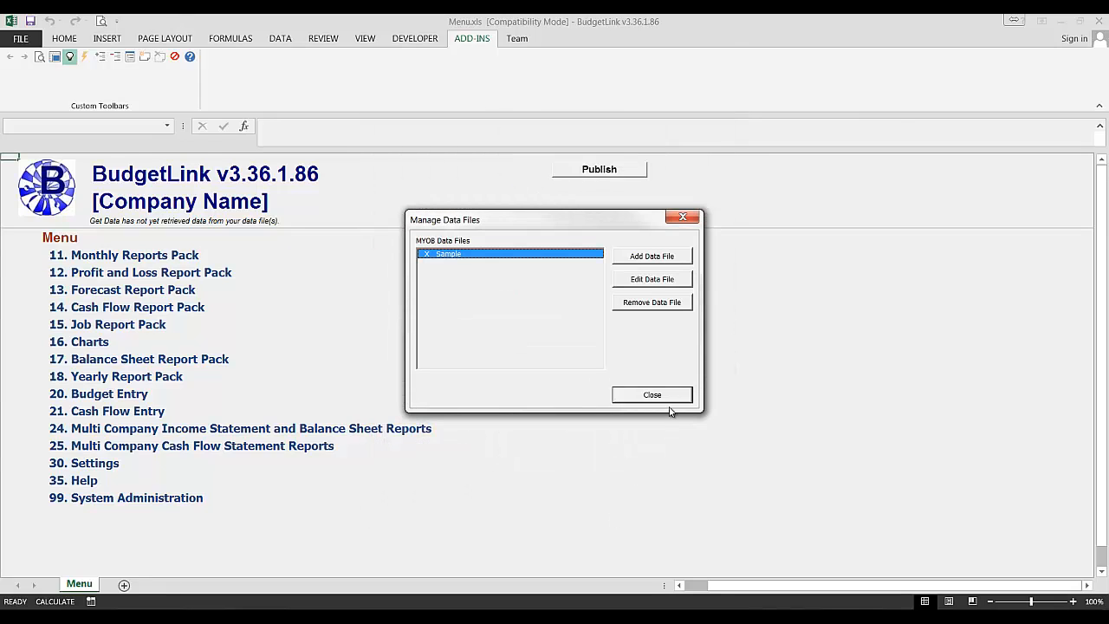
Step: Close Manage Data Files to return to Get Data Options
left_click(668, 398)
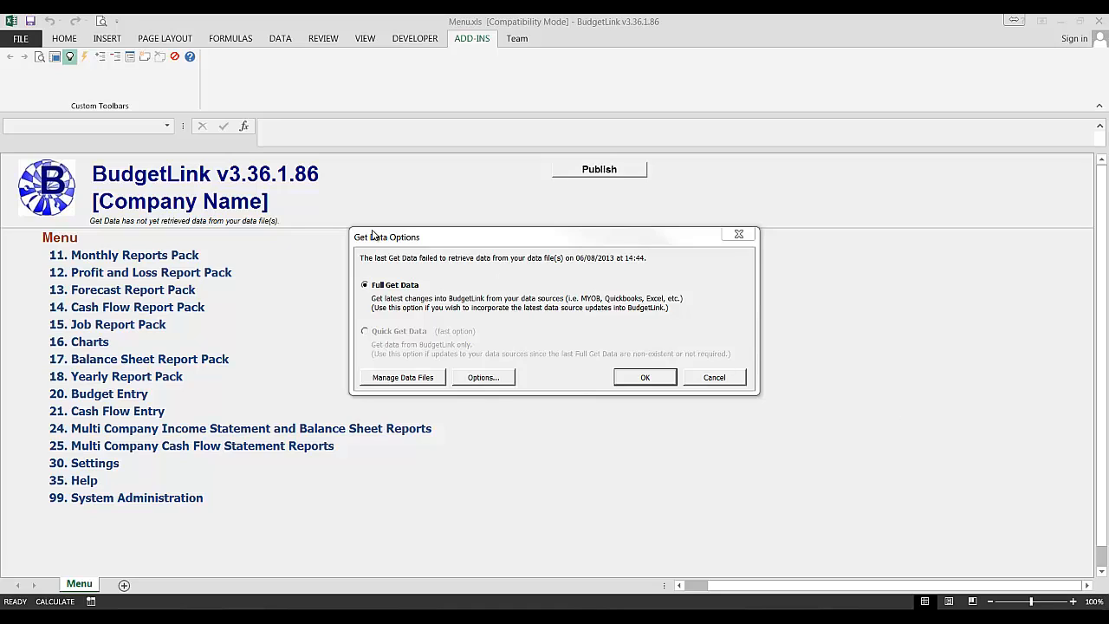
Step: Run a Full Get Data retrieval from the data files
left_click(397, 287)
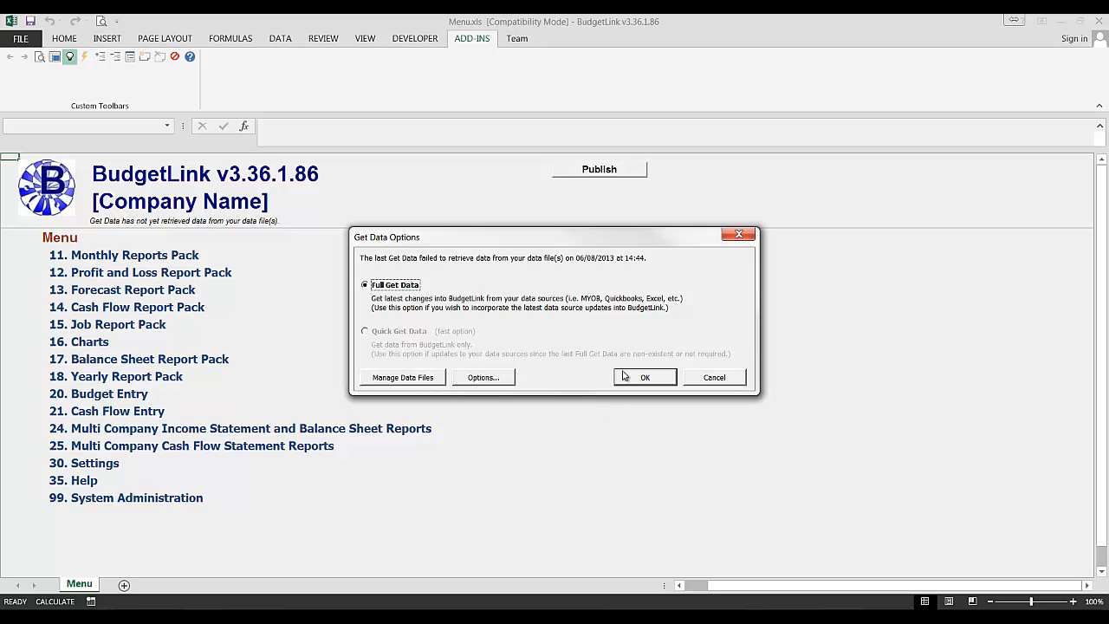
left_click(641, 377)
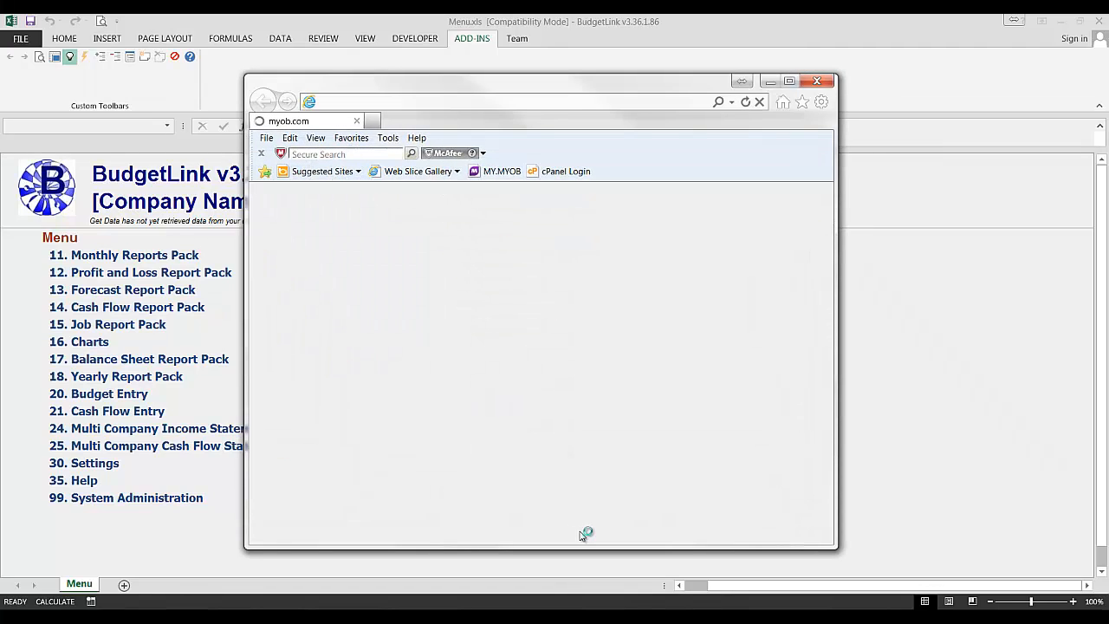
Step: Sign in to MYOB with the pasted account username and password to finish retrieving data
mouse_move(550, 621)
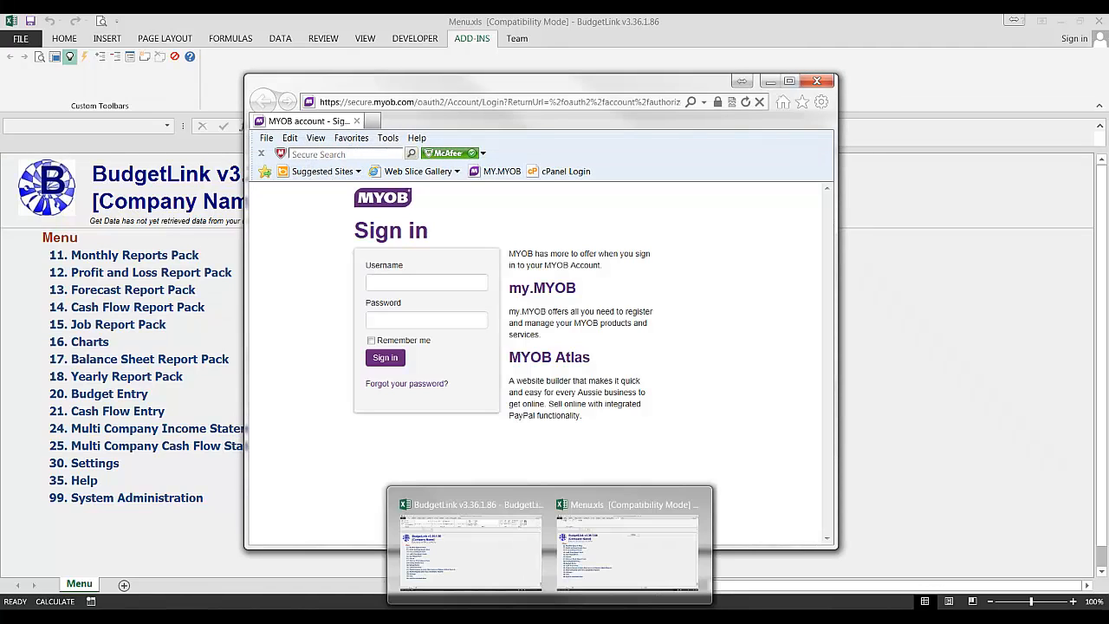
left_click(485, 621)
left_click(574, 556)
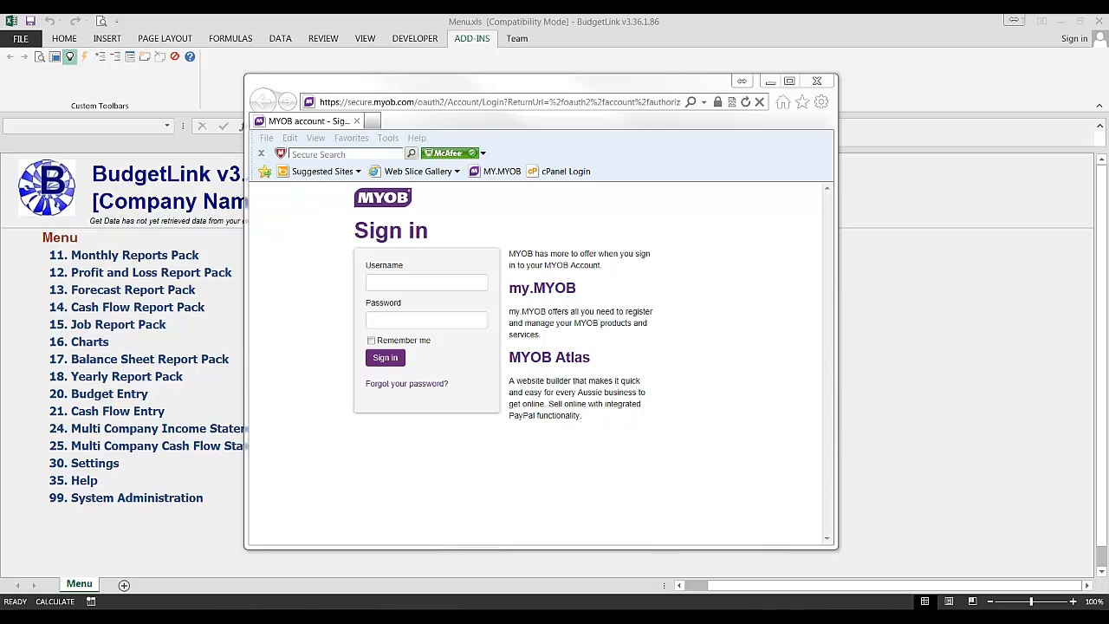
left_click(469, 286)
key("ctrl+v")
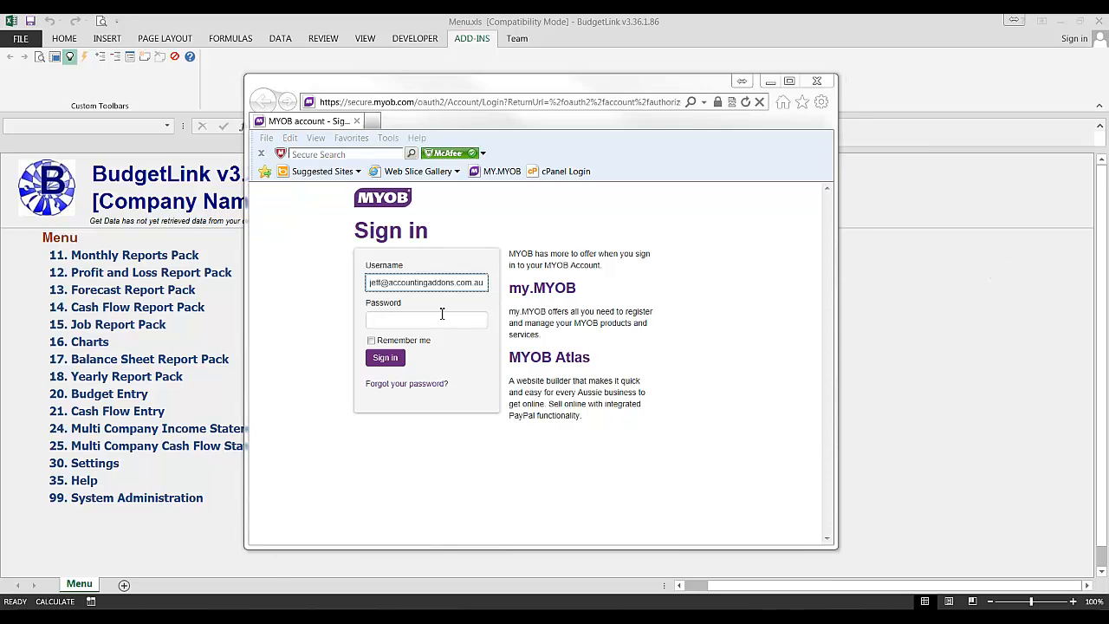
left_click(399, 326)
key("ctrl+v")
left_click(387, 360)
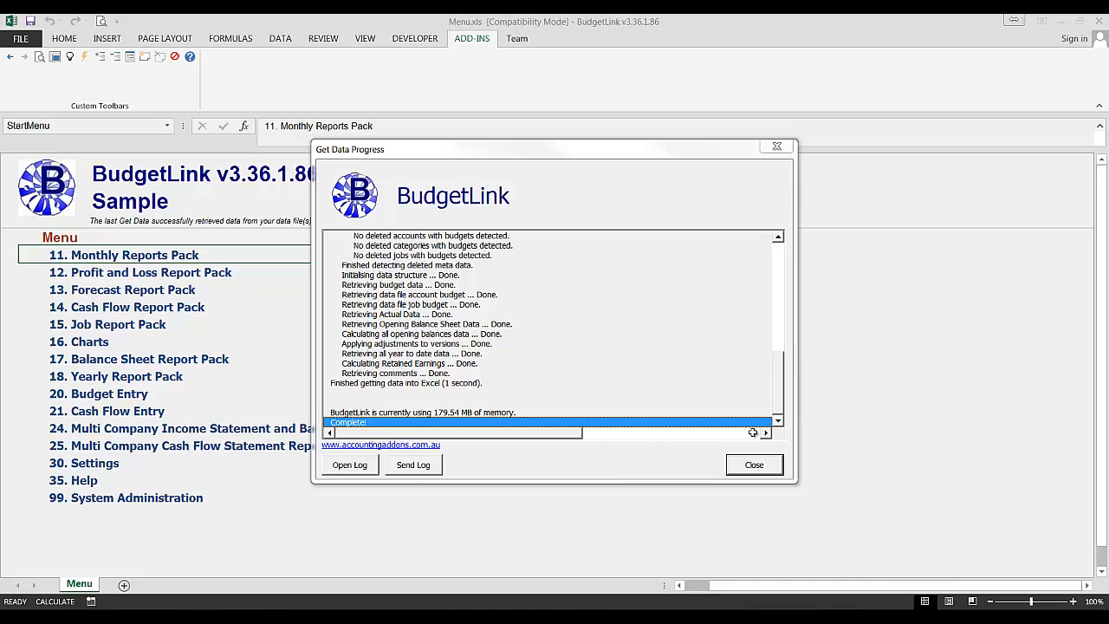
Step: Dismiss the retrieval log and bring up Monthly Profit and Loss from 11. Monthly Reports Pack, showing its Customise settings
left_click(757, 464)
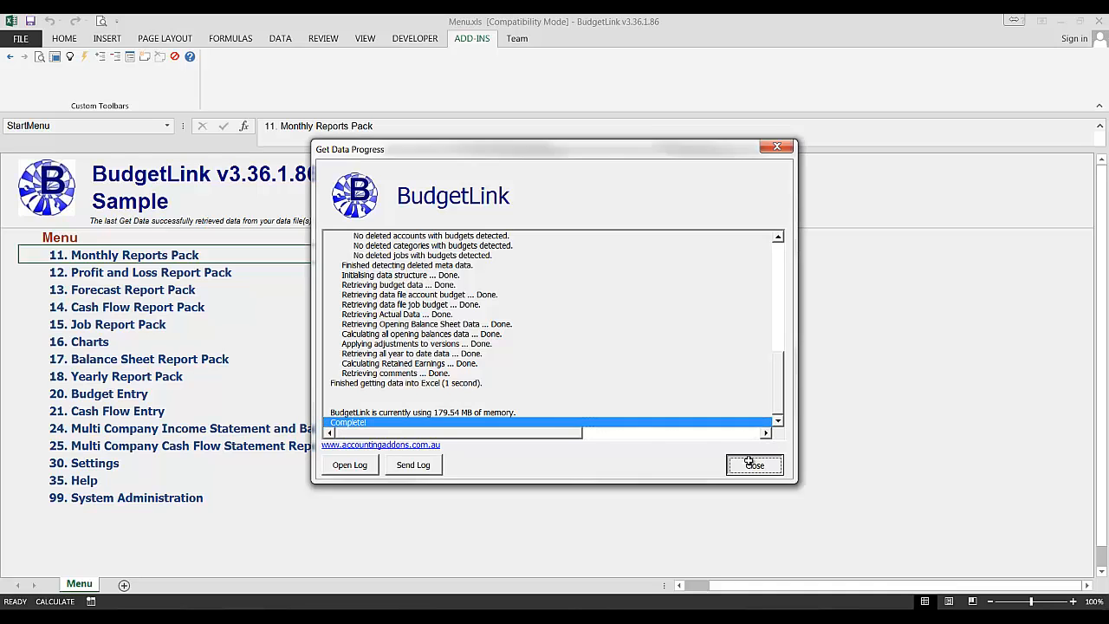
left_click(94, 254)
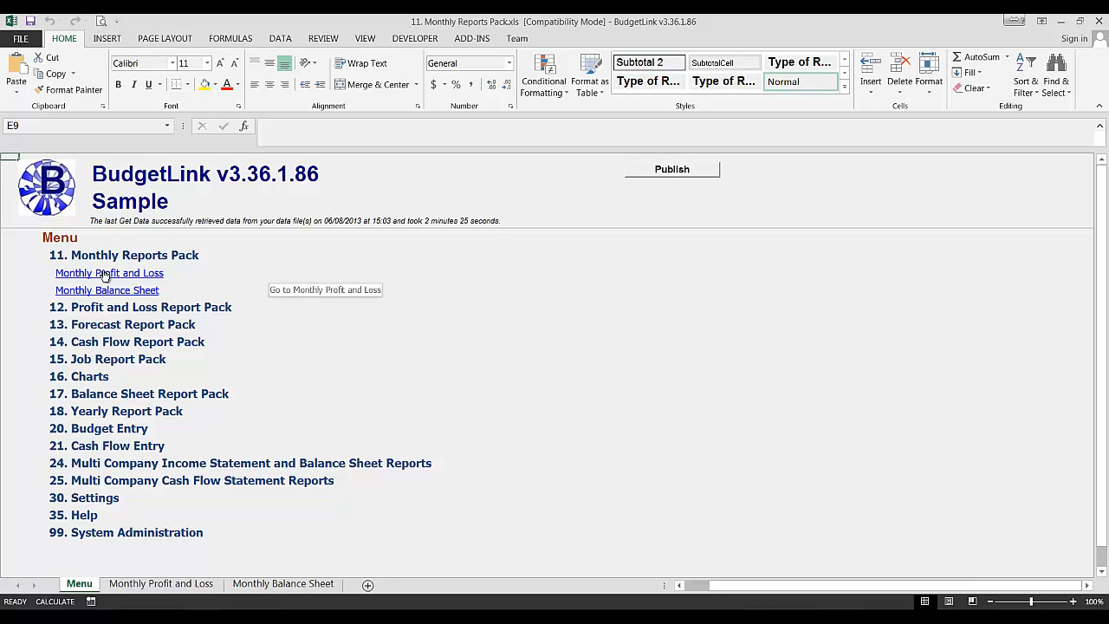
left_click(108, 272)
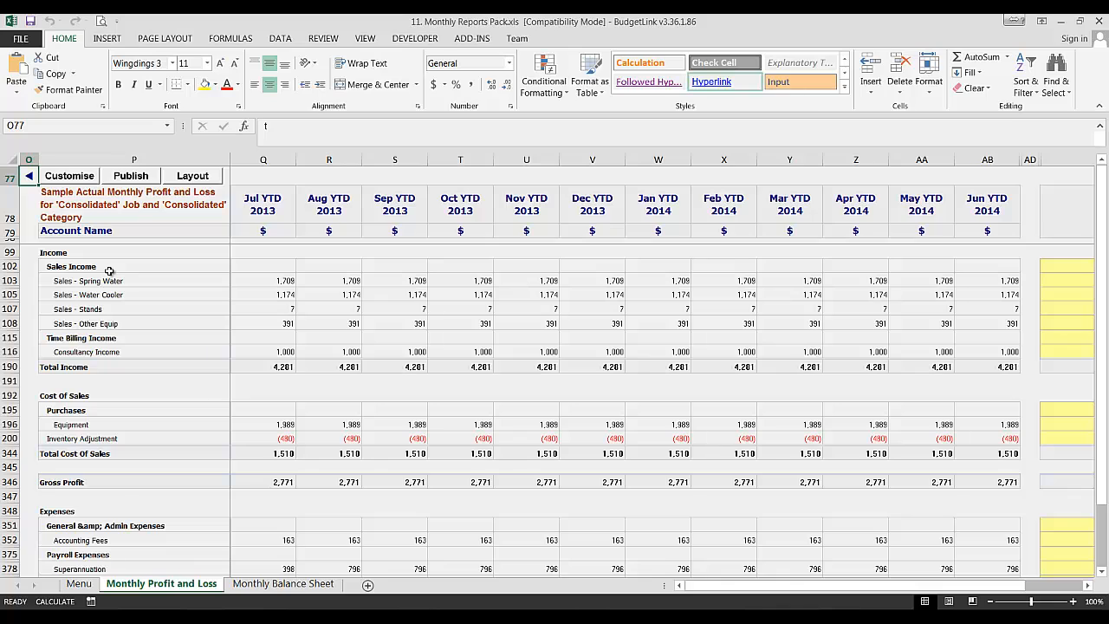
left_click(69, 179)
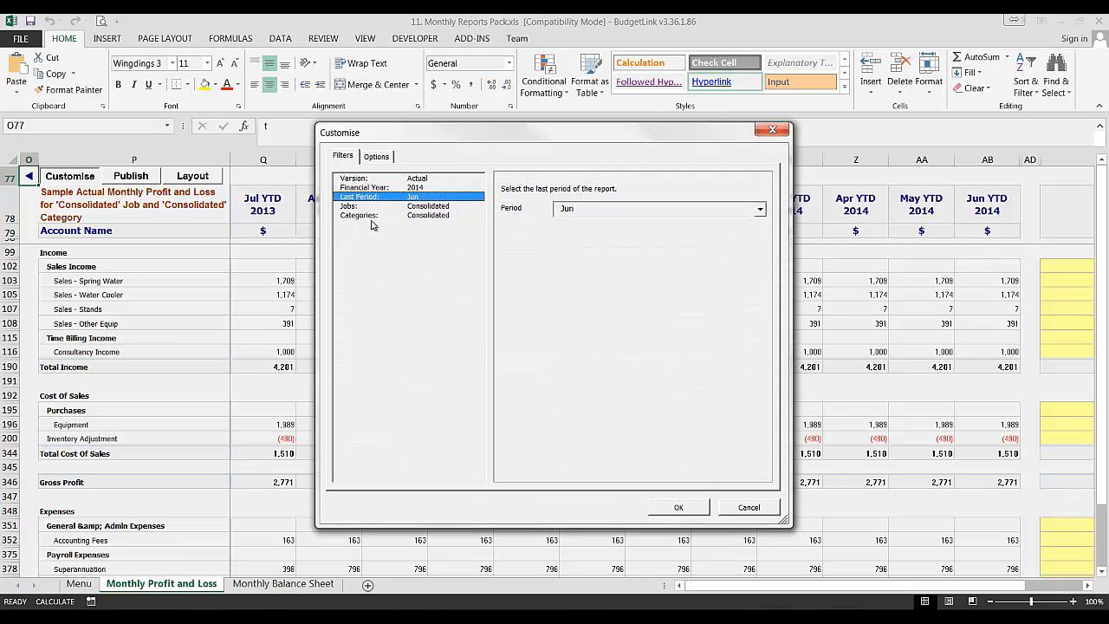
Step: Set Account Numbers to Yes and Account Level to 2 in the report's Customise options
left_click(375, 157)
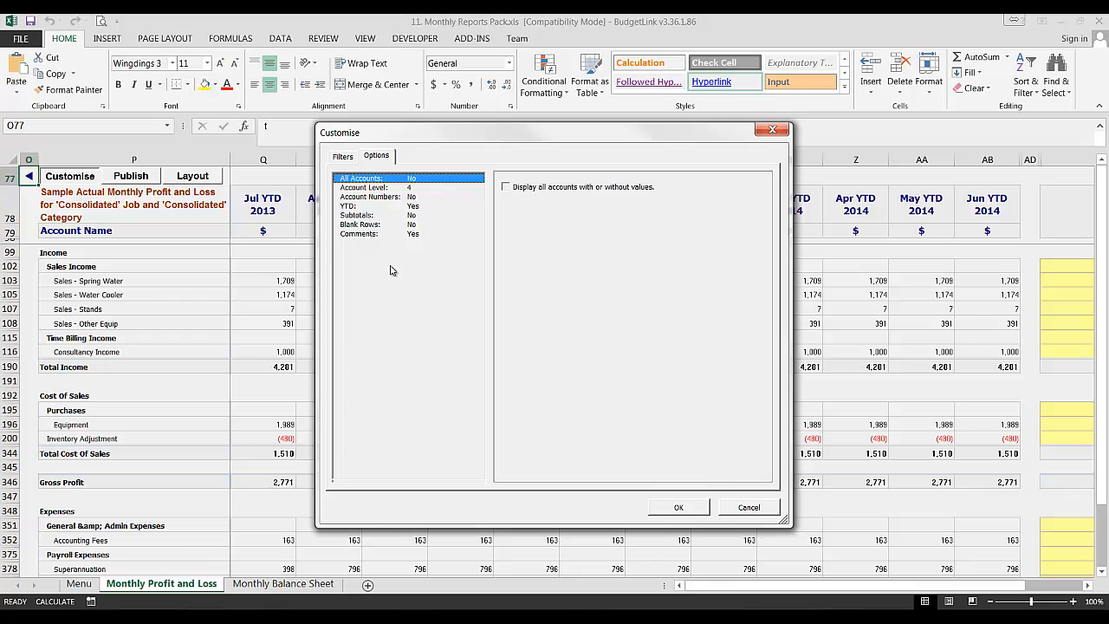
left_click(410, 198)
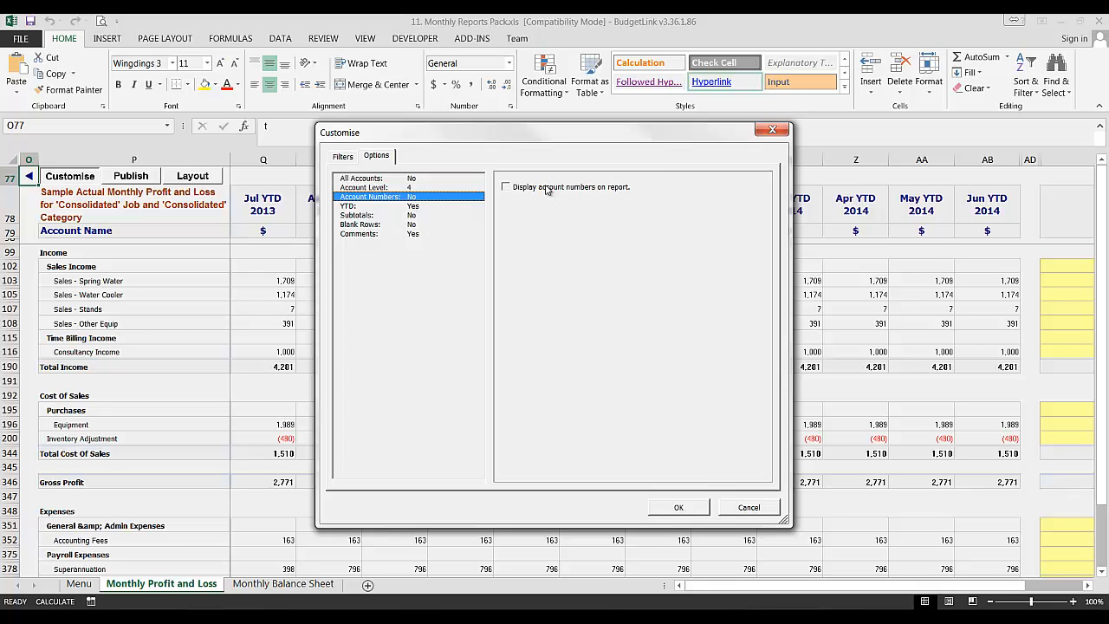
left_click(519, 187)
left_click(368, 187)
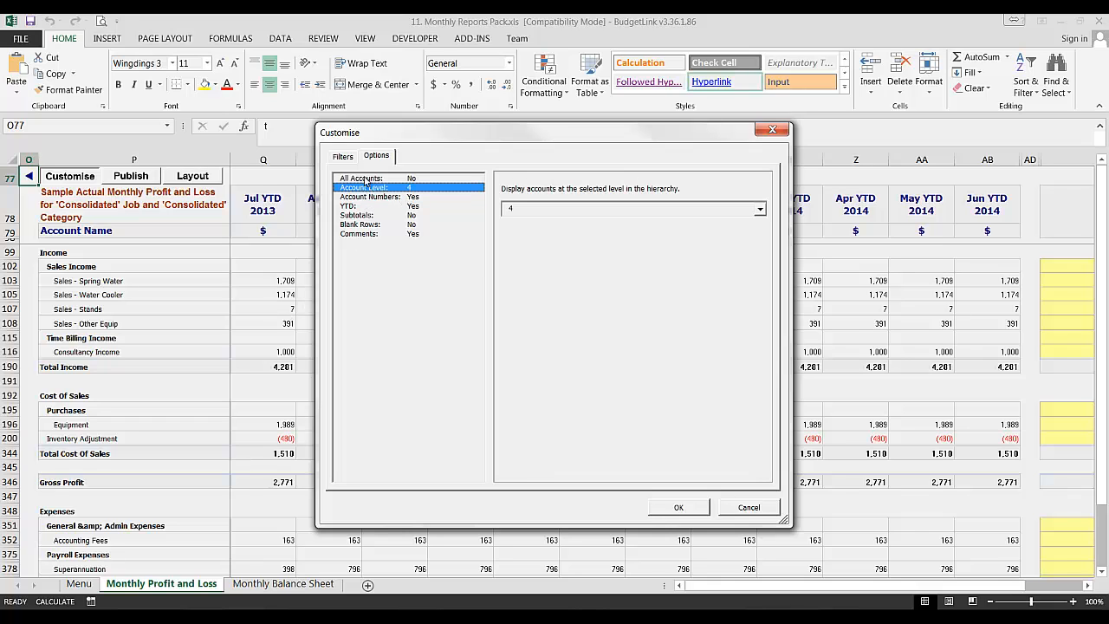
left_click(590, 210)
left_click(549, 232)
left_click(678, 507)
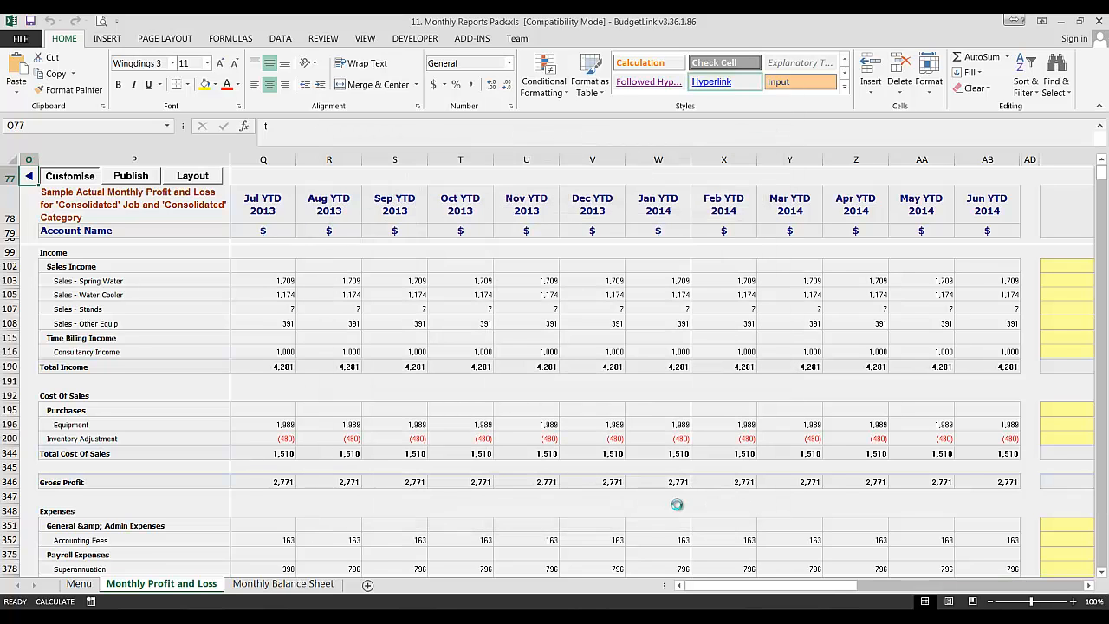